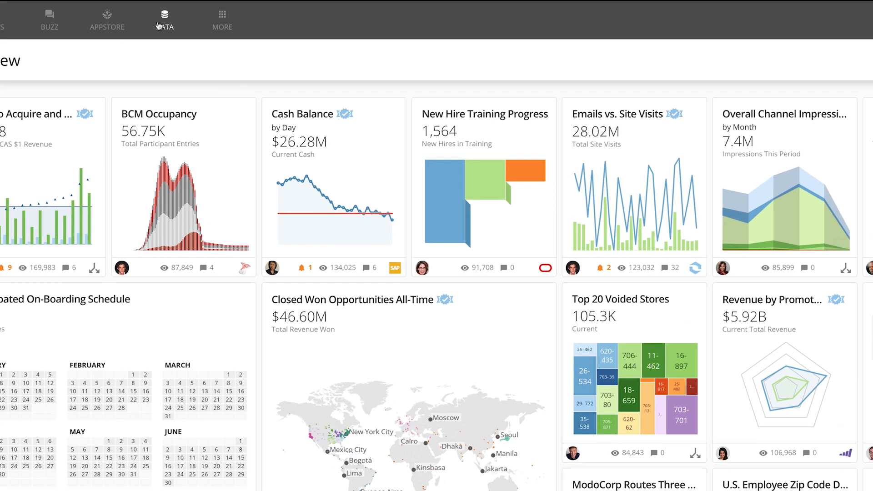
# - Start a new Magic ETL DataFlow and place two Input DataSet actions on the canvas, one below the other
pyautogui.click(158, 26)
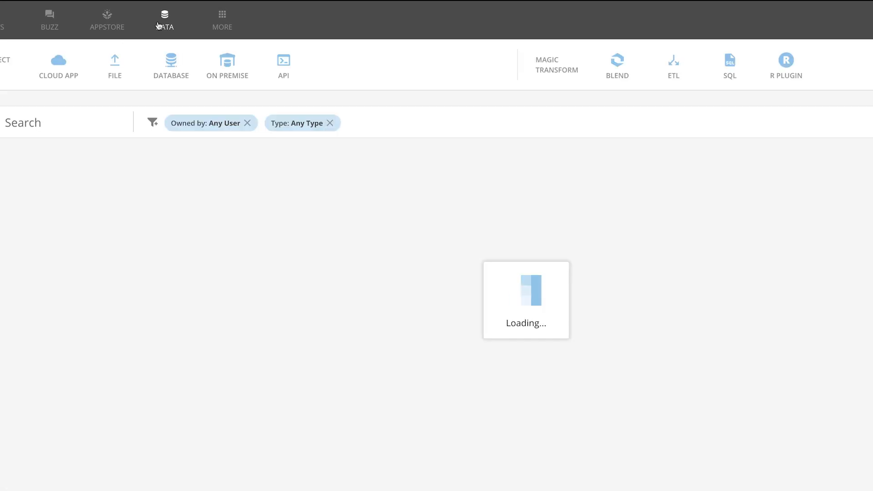
pyautogui.click(681, 66)
pyautogui.moveTo(44, 113); pyautogui.dragTo(262, 121)
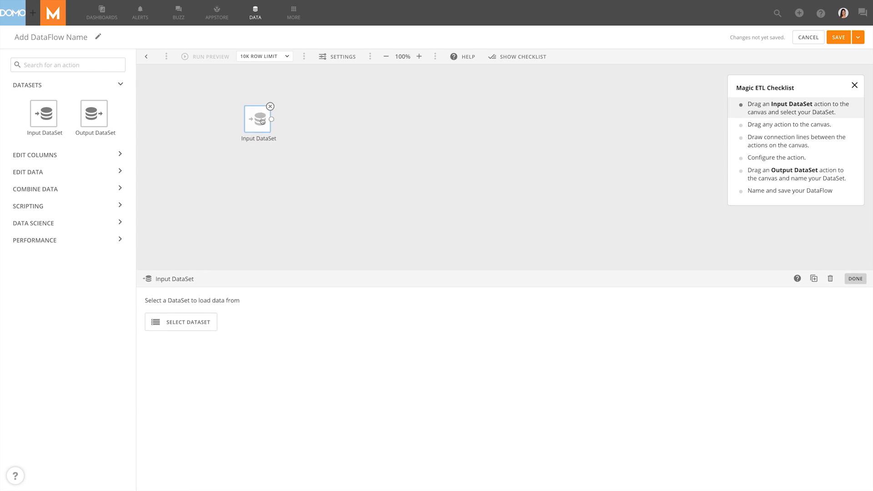
pyautogui.moveTo(51, 123); pyautogui.dragTo(261, 176)
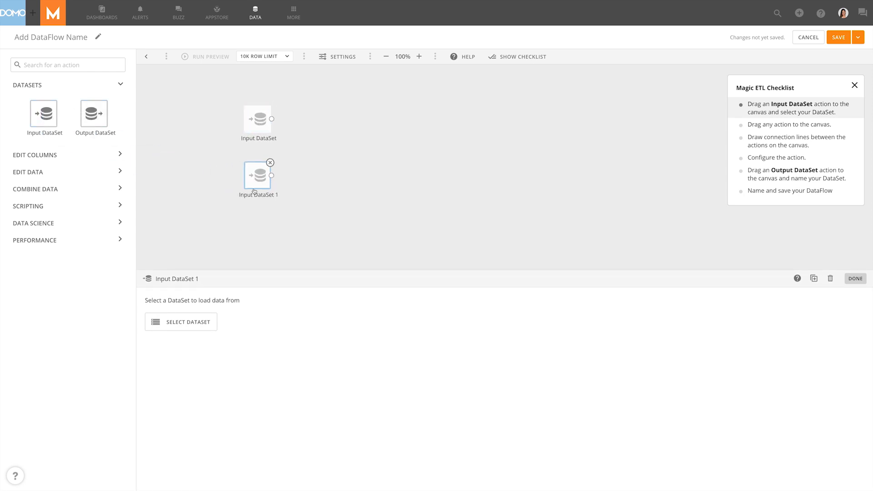
# - Choose the Sales DataSet as the source for the lower Input DataSet action
pyautogui.click(194, 329)
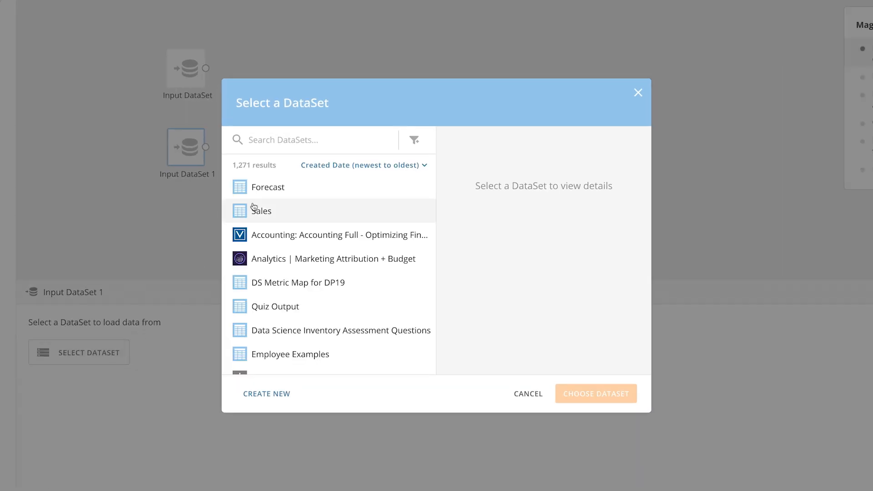
pyautogui.click(273, 211)
pyautogui.click(596, 394)
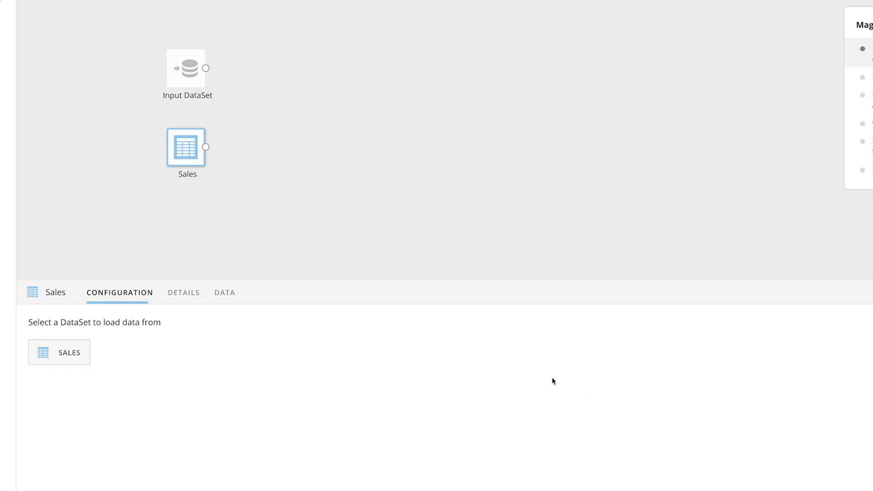
# - Choose the Forecast DataSet as the source for the upper Input DataSet action
pyautogui.click(186, 68)
pyautogui.click(94, 353)
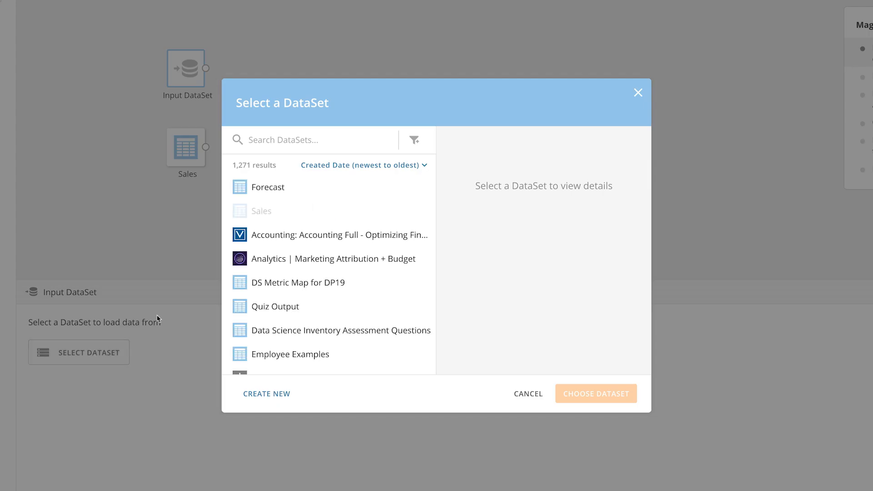
pyautogui.click(265, 189)
pyautogui.click(585, 392)
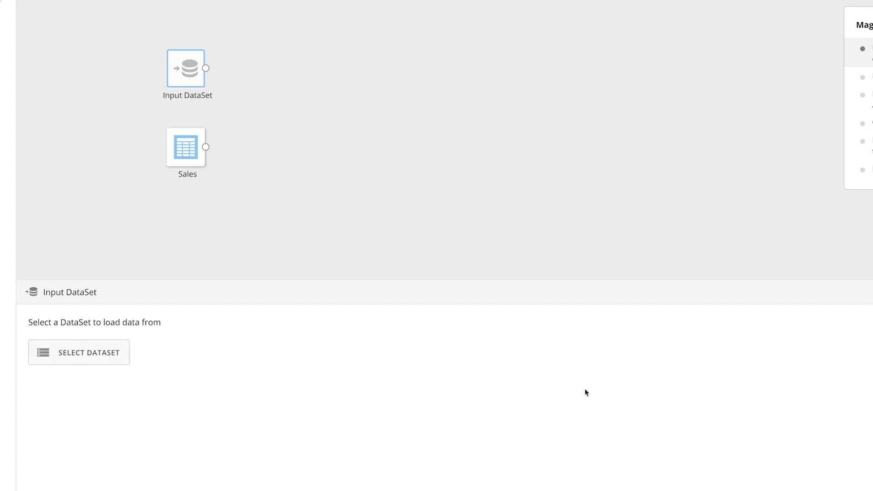
# - Examine the data rows of the Forecast input and the Sales input
pyautogui.click(242, 297)
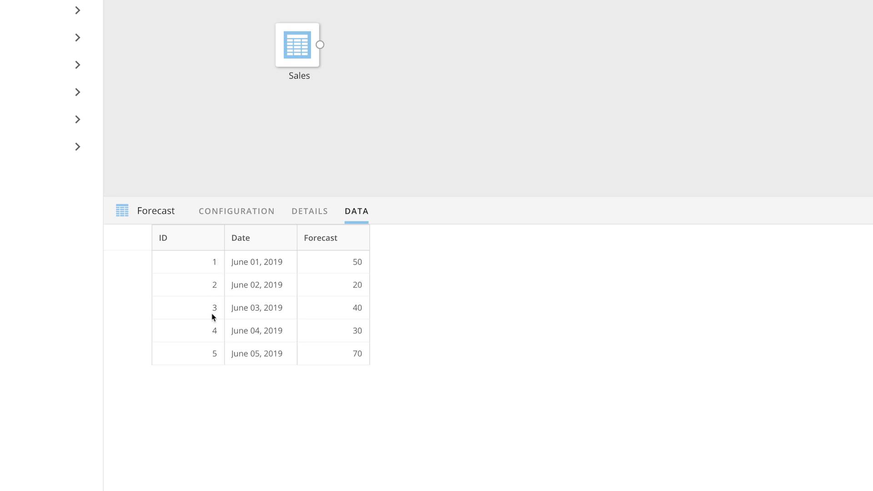
pyautogui.click(294, 58)
pyautogui.click(341, 213)
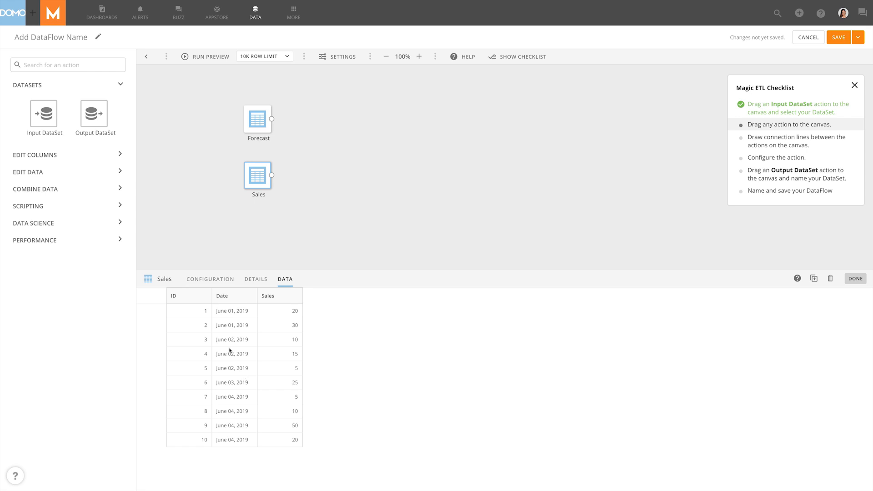
# - Add a Group By action beside the Sales input and connect Sales to it
pyautogui.click(121, 155)
pyautogui.moveTo(94, 289); pyautogui.dragTo(301, 175)
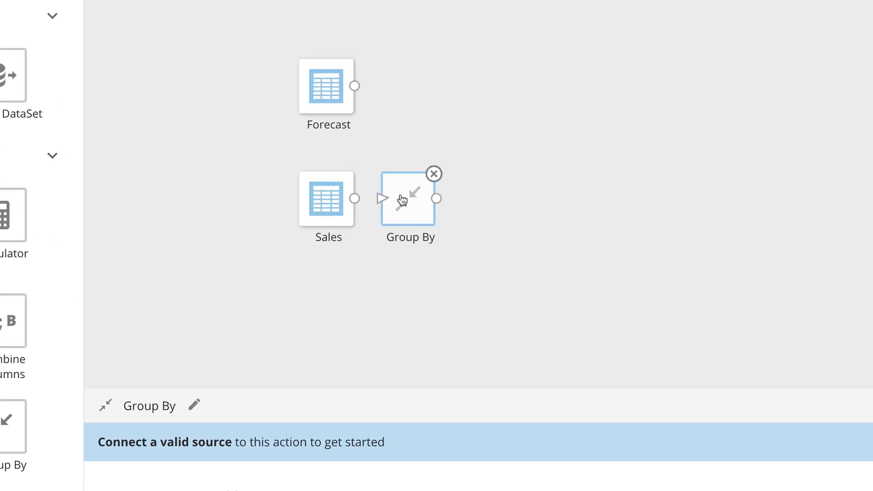
pyautogui.moveTo(355, 198); pyautogui.dragTo(391, 201)
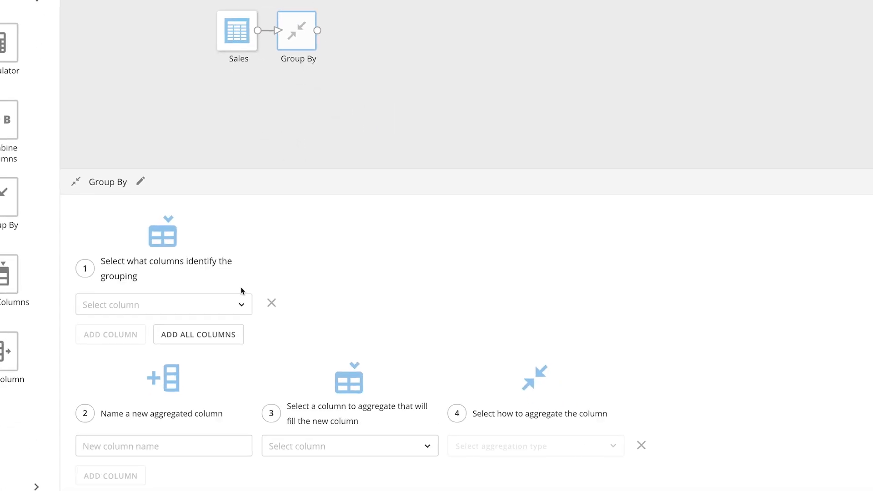
# - Configure Group By to group on Date and add a Total Sales column that aggregates Sales with Sum
pyautogui.click(241, 302)
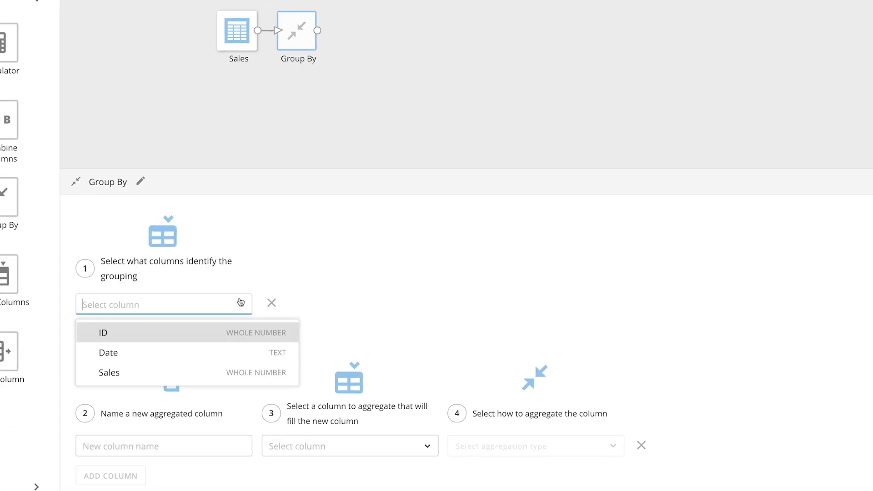
pyautogui.click(217, 354)
pyautogui.click(211, 437)
pyautogui.write('T')
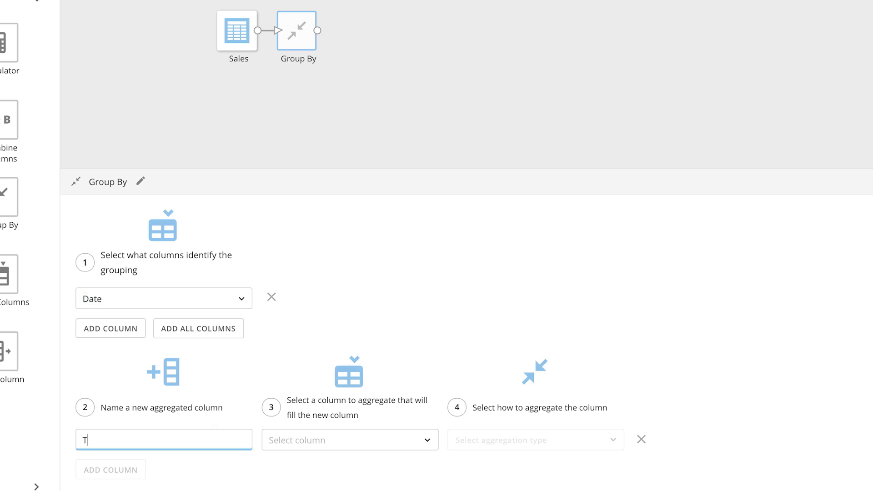
pyautogui.write('otal Sales')
pyautogui.click(411, 441)
pyautogui.click(413, 412)
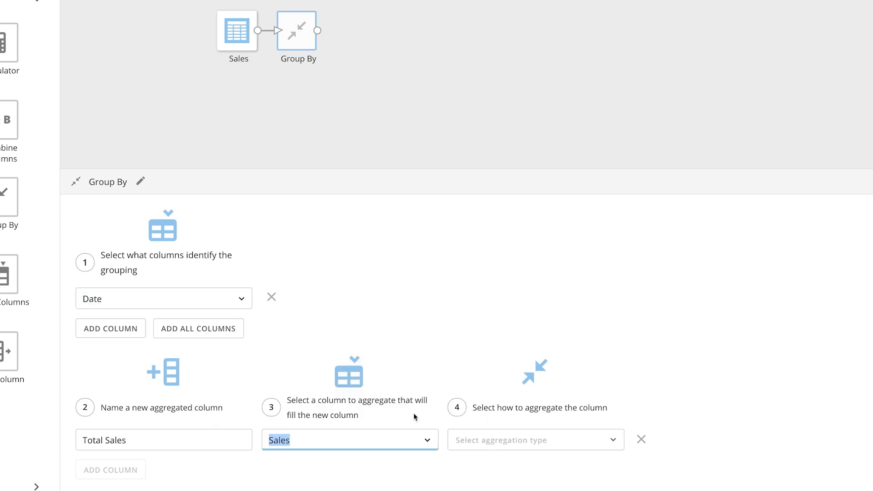
pyautogui.click(514, 440)
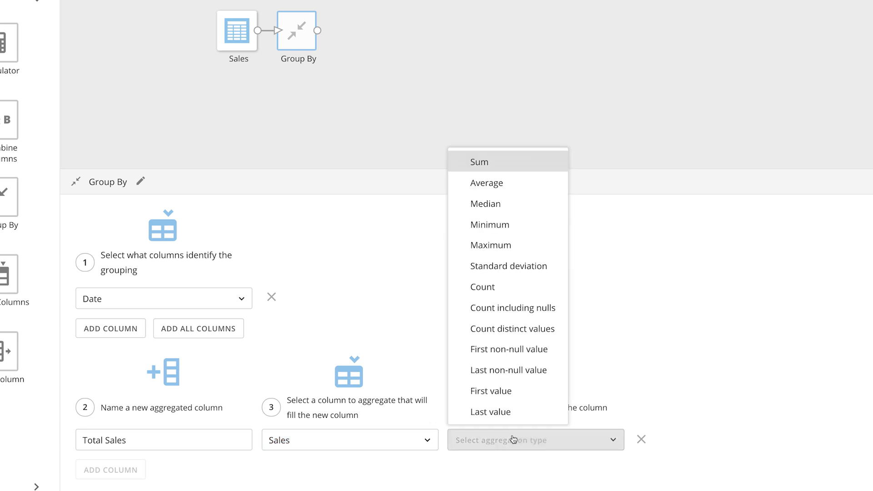
pyautogui.click(479, 171)
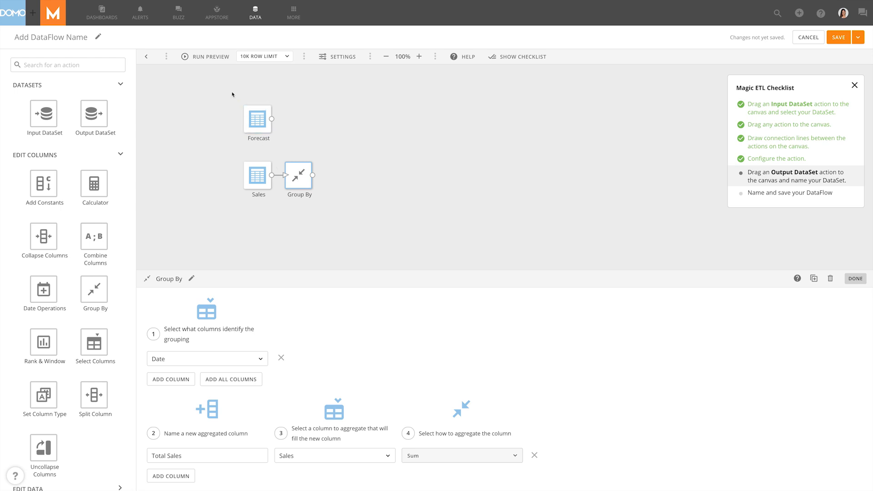
# - Run the DataFlow preview and examine the Group By output
pyautogui.click(213, 57)
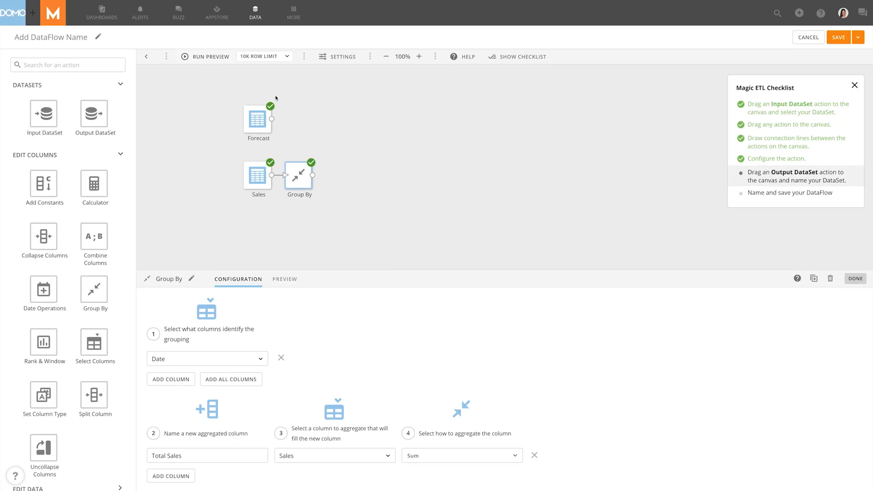
pyautogui.click(284, 279)
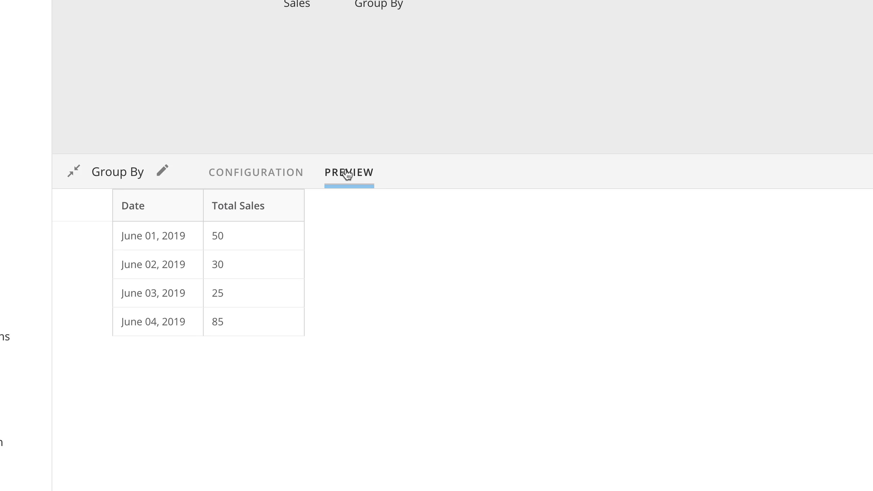
# - Add a Join Data action to the canvas and connect both the Forecast input and Group By to it
pyautogui.scroll(-2, 121, 402)
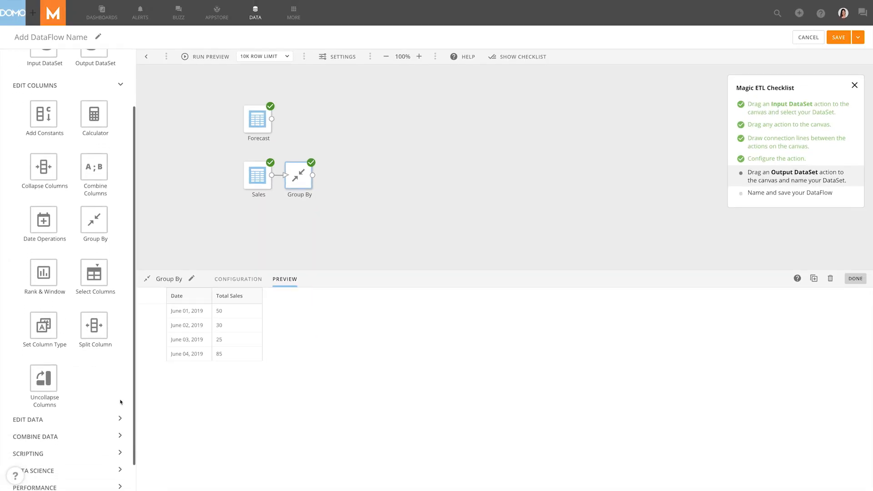
pyautogui.click(120, 405)
pyautogui.scroll(-1, 122, 410)
pyautogui.scroll(-1, 122, 409)
pyautogui.moveTo(95, 384)
pyautogui.mouseDown()
pyautogui.moveTo(114, 379)
pyautogui.moveTo(242, 274)
pyautogui.moveTo(357, 150)
pyautogui.mouseUp()
pyautogui.moveTo(272, 119); pyautogui.dragTo(341, 149)
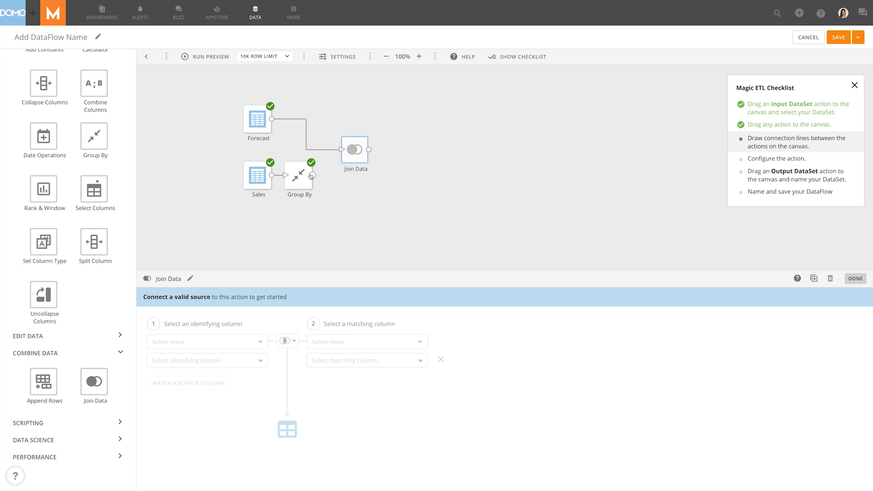
pyautogui.moveTo(312, 175); pyautogui.dragTo(342, 150)
# - Configure an inner join of Forecast with Group By, matching the Date column of each
pyautogui.click(259, 342)
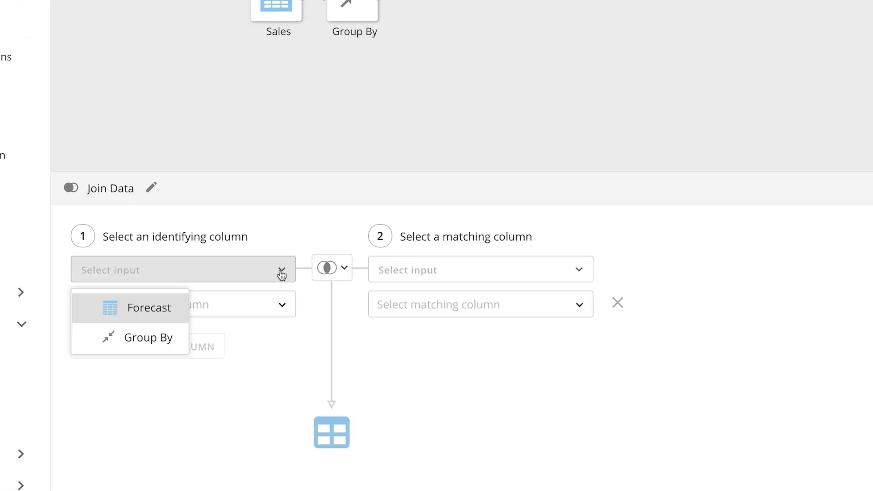
pyautogui.click(165, 305)
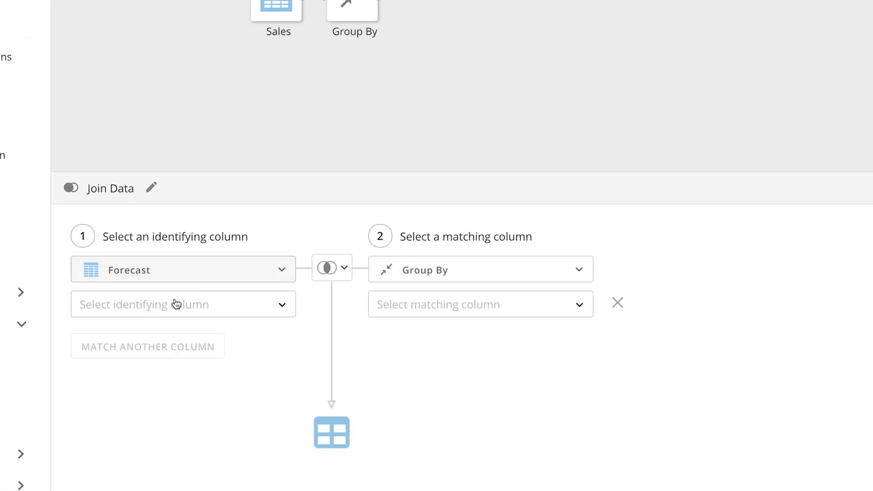
pyautogui.click(342, 268)
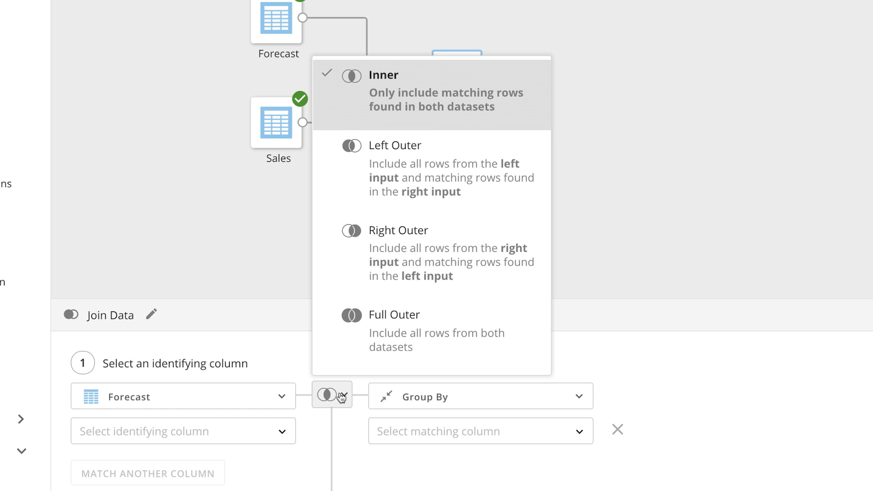
pyautogui.click(342, 397)
pyautogui.click(283, 305)
pyautogui.click(245, 366)
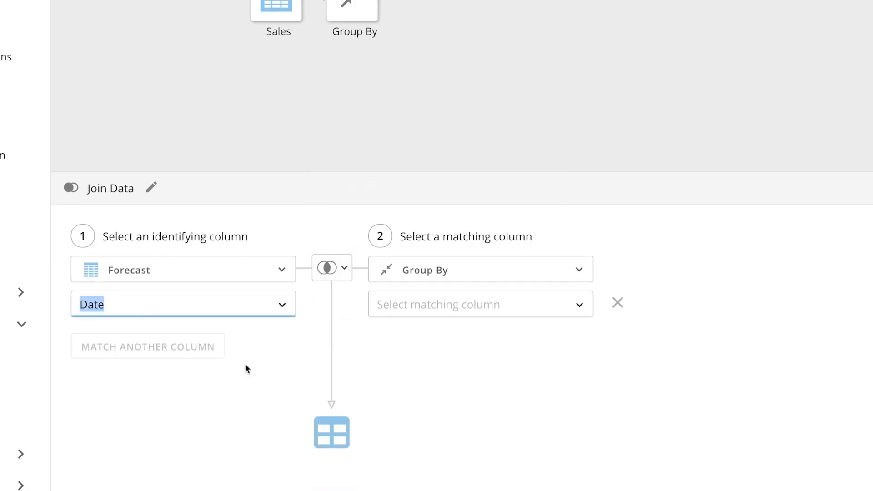
pyautogui.click(564, 310)
pyautogui.click(544, 340)
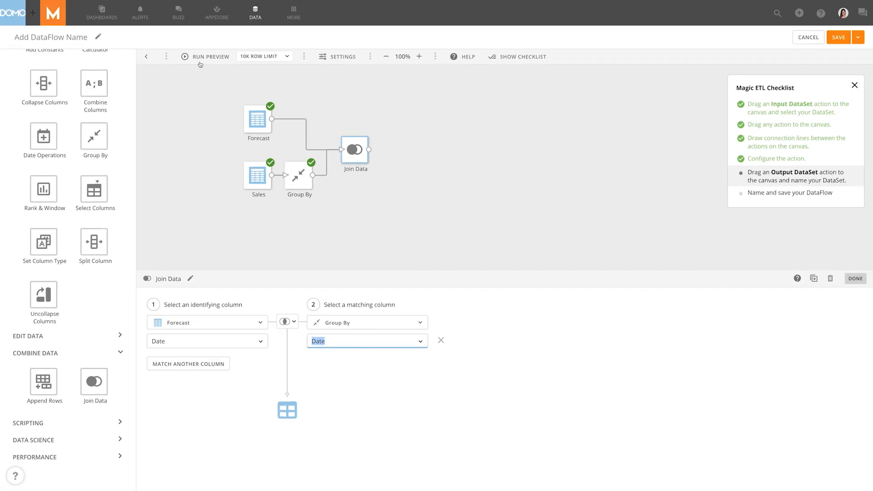
# - Run the preview again and examine the joined rows of the Join Data action
pyautogui.click(201, 62)
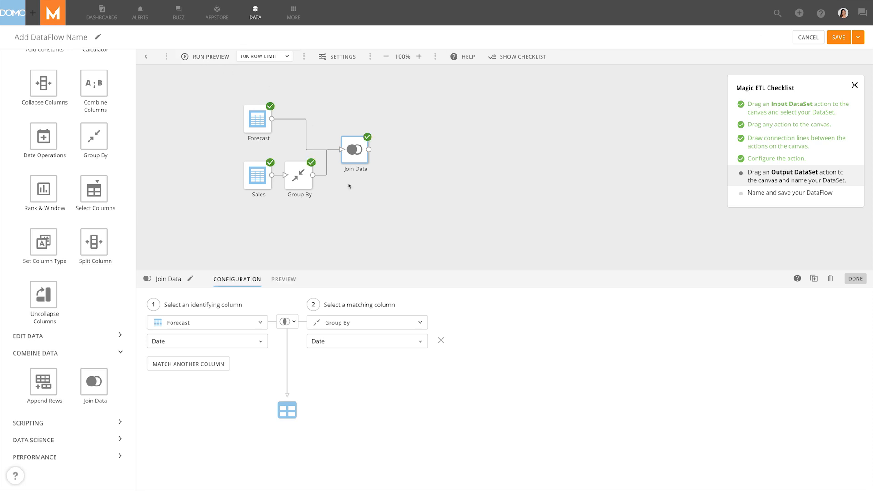
pyautogui.click(286, 279)
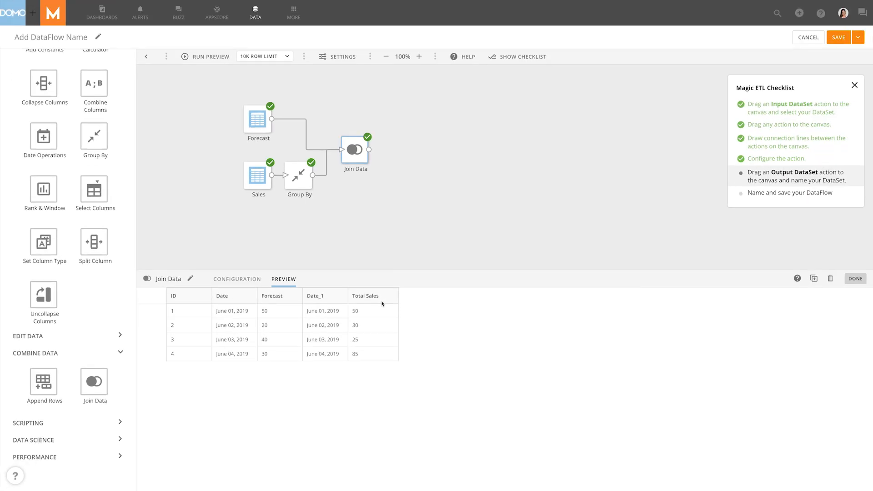
# - Add a Select Columns action connected after Join Data, keeping every column except Date_1
pyautogui.moveTo(96, 187); pyautogui.dragTo(384, 144)
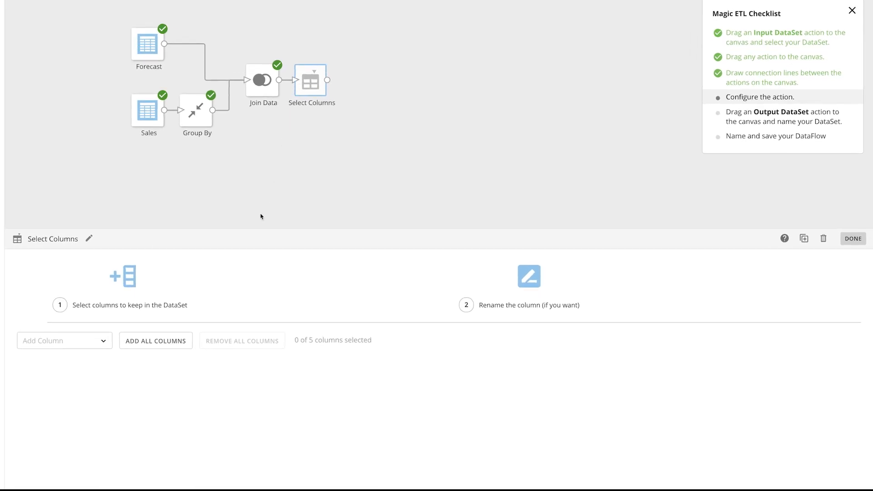
pyautogui.click(177, 338)
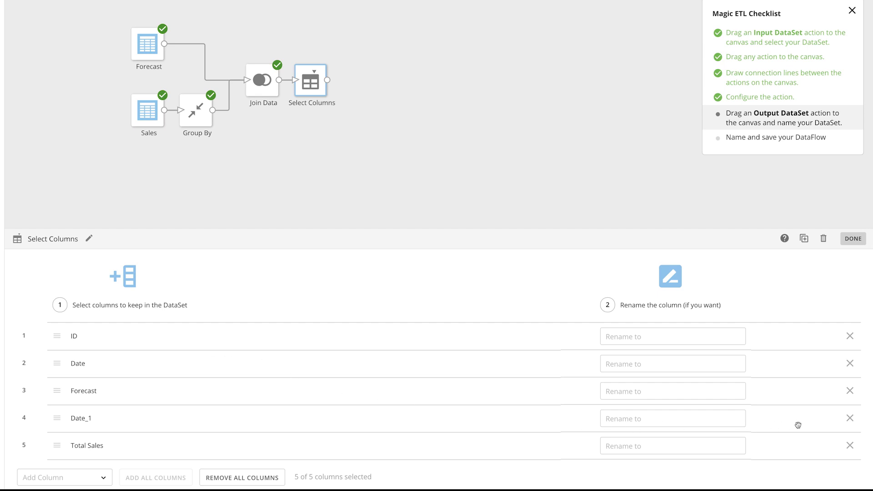
pyautogui.click(850, 418)
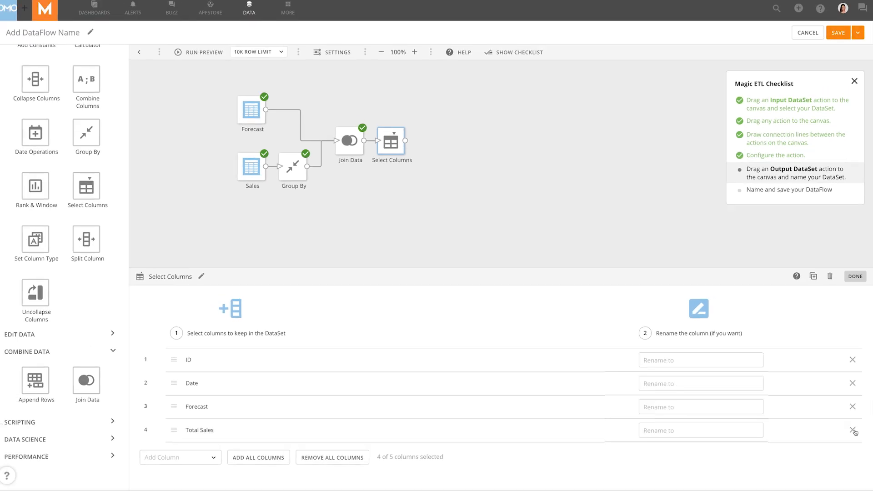
# - Add an Output DataSet connected after Select Columns and name it "Forecast and Sales"
pyautogui.scroll(3, 69, 285)
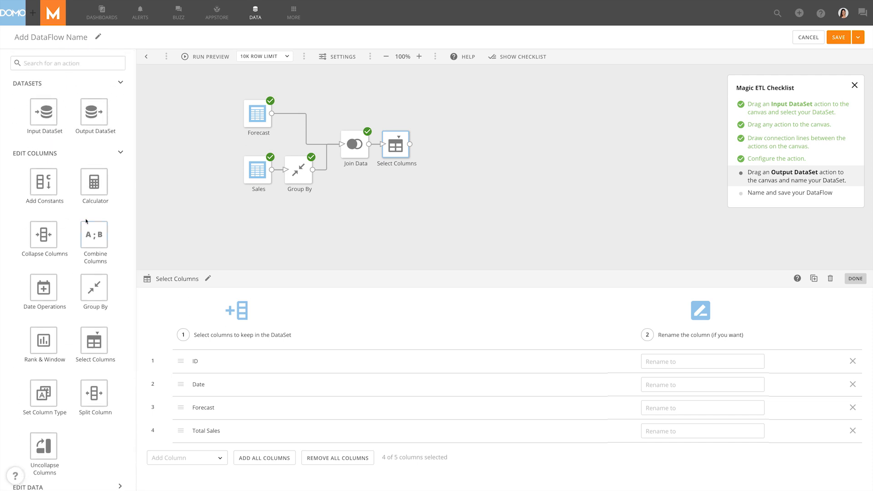
pyautogui.moveTo(104, 121)
pyautogui.mouseDown()
pyautogui.moveTo(455, 144)
pyautogui.moveTo(438, 144)
pyautogui.mouseUp()
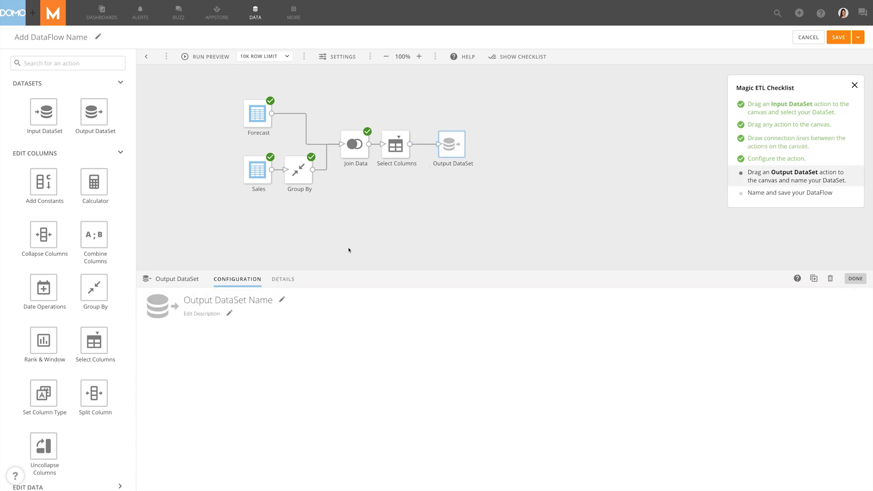
pyautogui.click(251, 297)
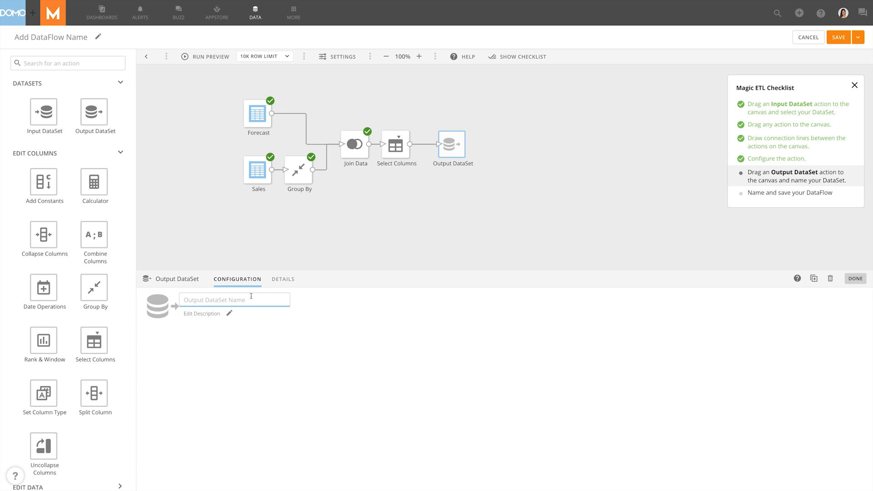
pyautogui.write('Forecast and Sales')
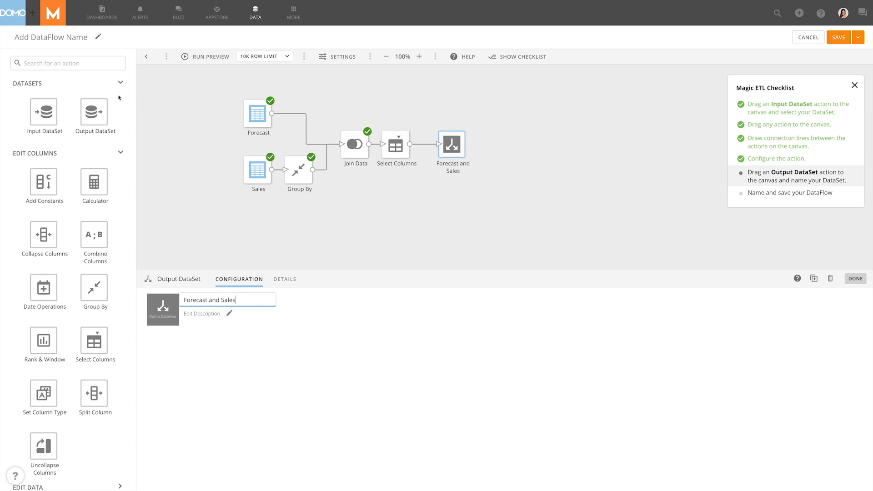
# - Name the DataFlow "Forecast and Sales", then run the preview and examine the rows of the Output DataSet
pyautogui.click(80, 40)
pyautogui.write('Fore')
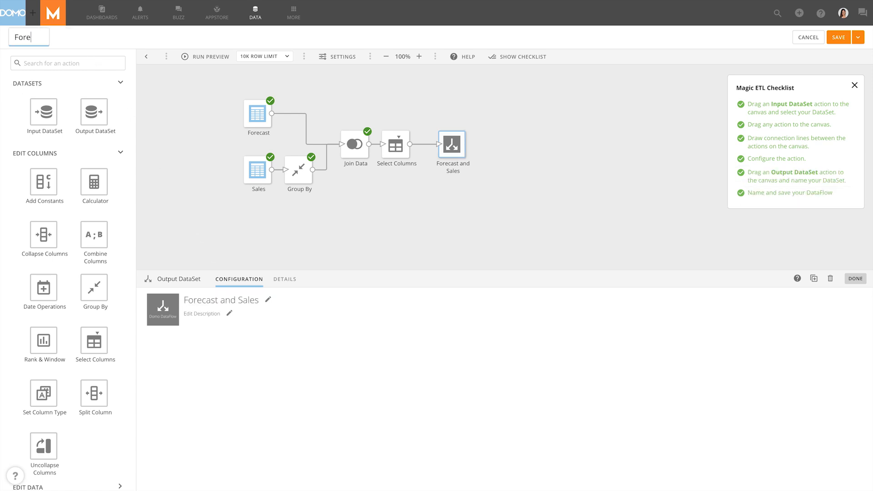
pyautogui.write('cast and Sales')
pyautogui.click(203, 57)
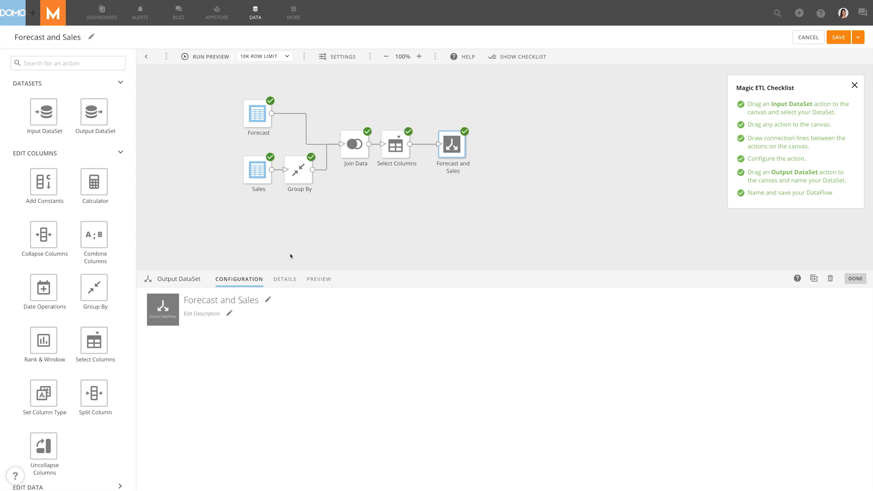
pyautogui.click(317, 279)
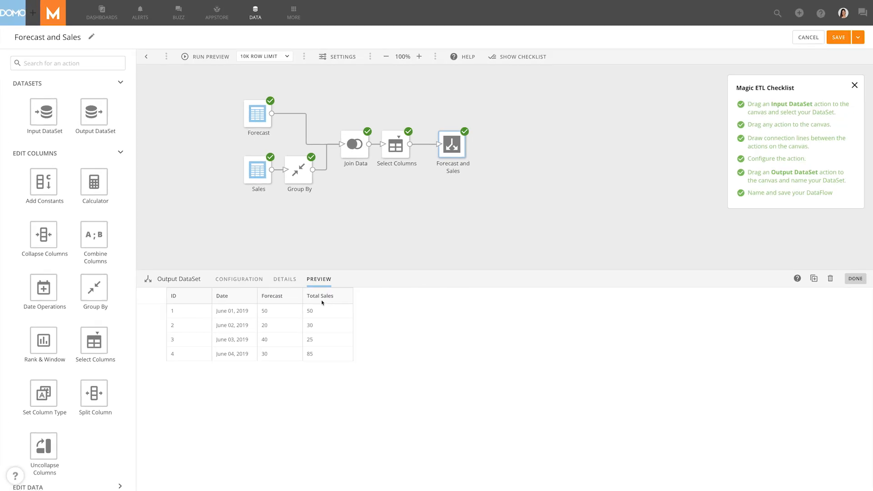
# - Set the DataFlow to start running only when DataSets are updated, with both Forecast and Sales as triggers
pyautogui.click(337, 57)
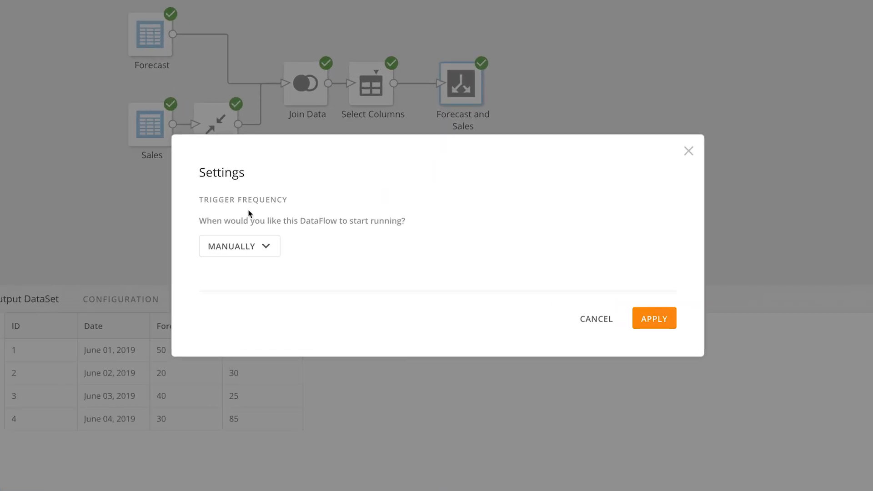
pyautogui.click(266, 246)
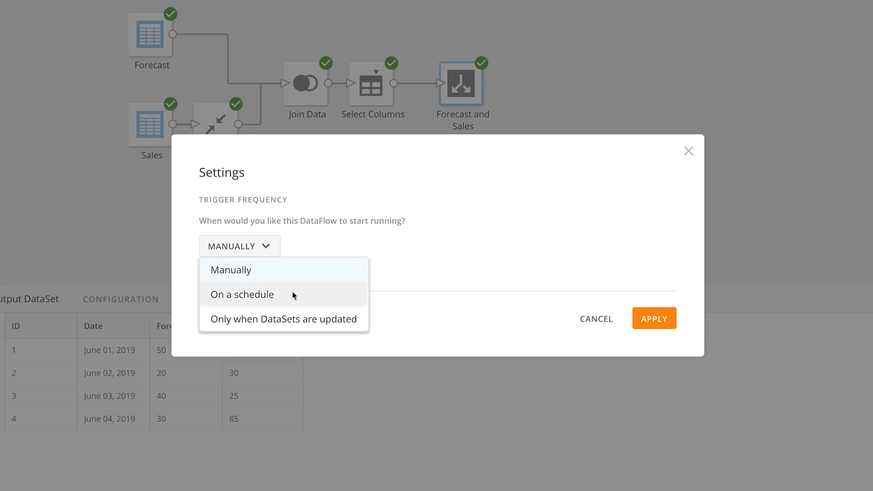
pyautogui.click(294, 316)
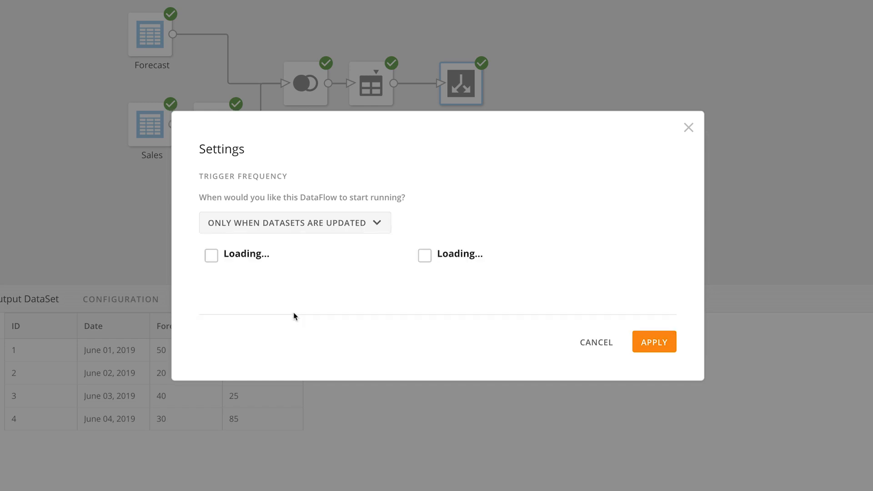
pyautogui.click(212, 252)
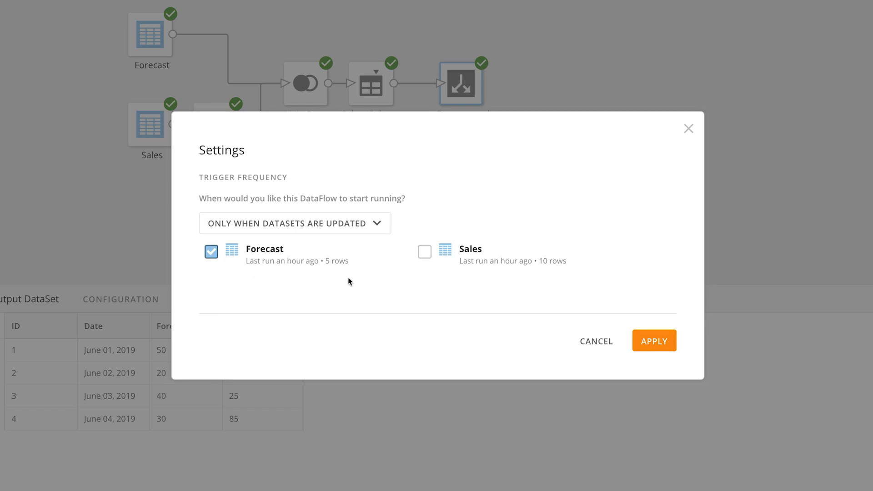
pyautogui.click(425, 253)
pyautogui.click(655, 341)
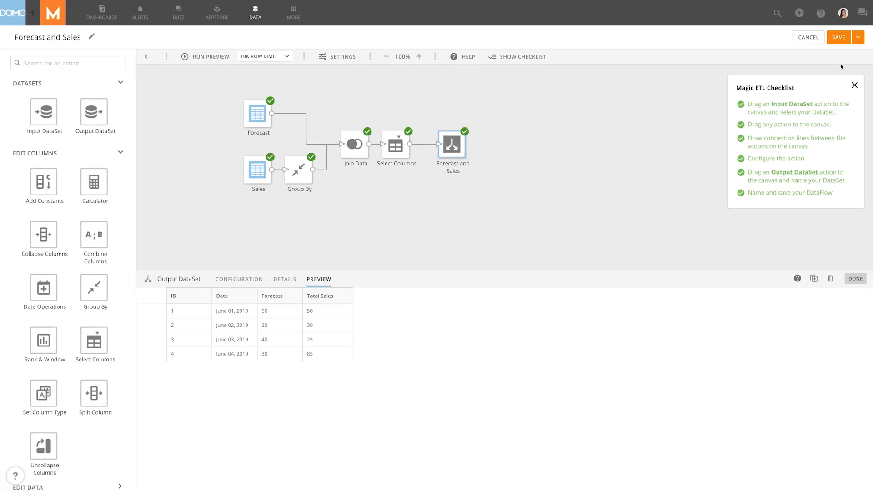
# - Save and run the DataFlow without a version description
pyautogui.click(858, 37)
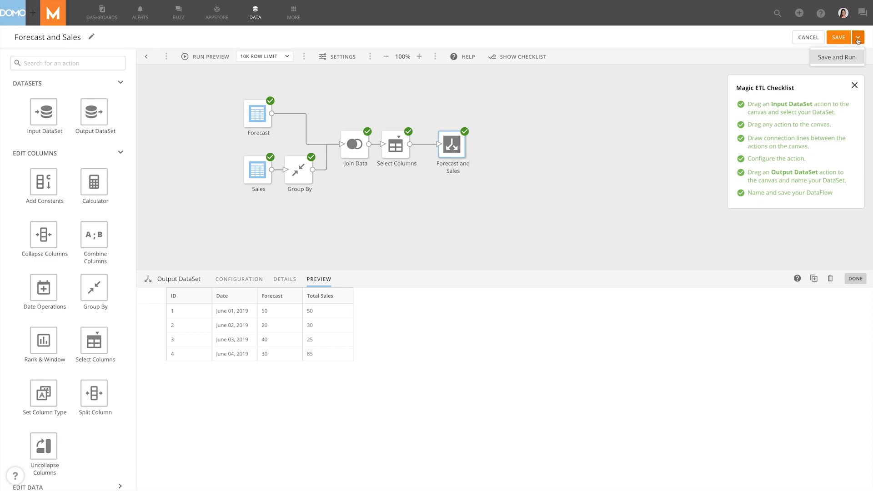
pyautogui.click(844, 57)
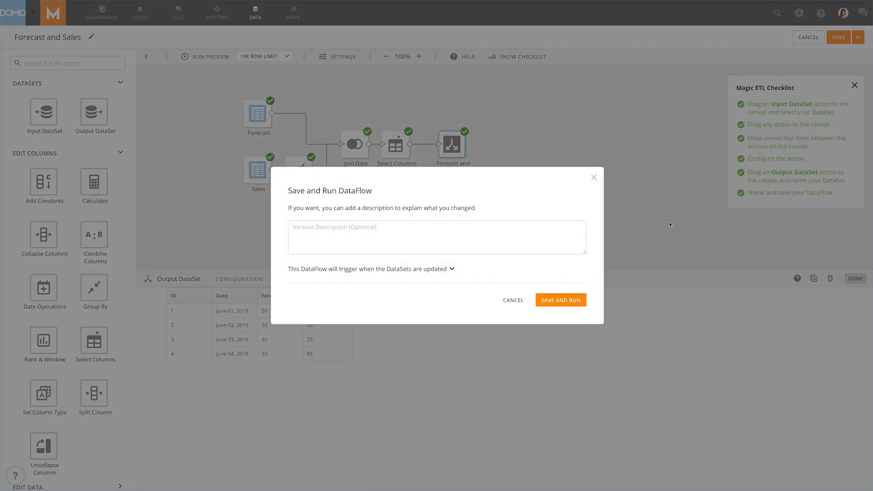
pyautogui.click(570, 300)
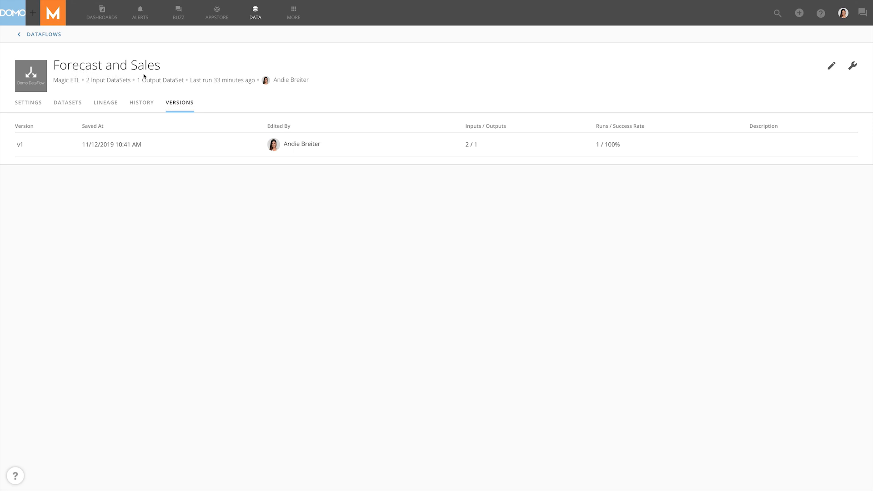
# - Leave the DataFlow's details and look for the Forecast and Sales output in the list of all DataSets
pyautogui.click(56, 35)
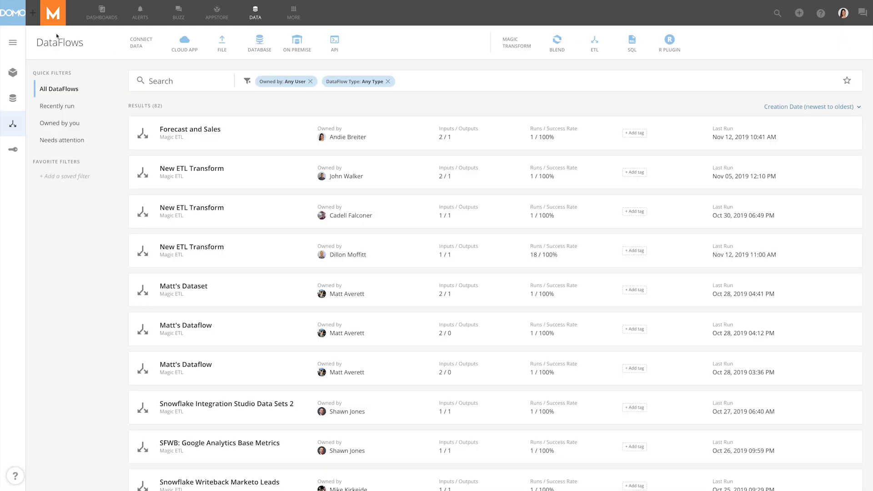
pyautogui.click(14, 98)
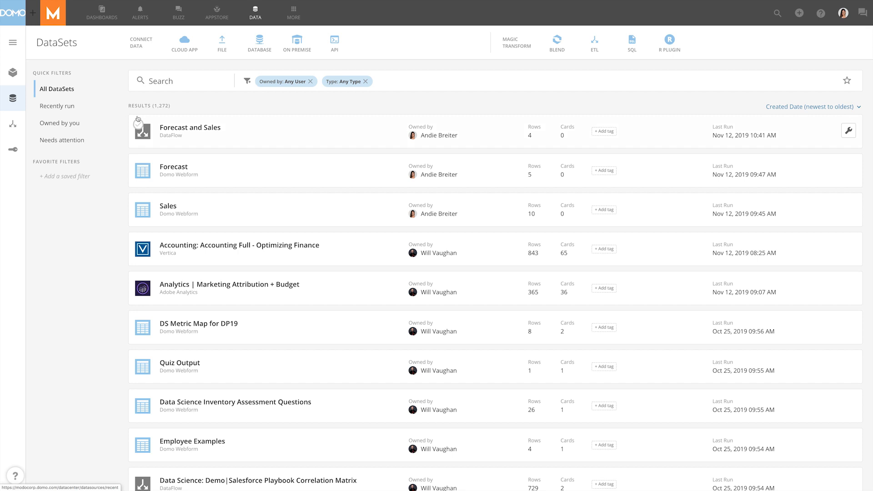
# - Open the details of the Forecast and Sales DataFlow from the DataFlows list and examine its run history and versions
pyautogui.click(13, 124)
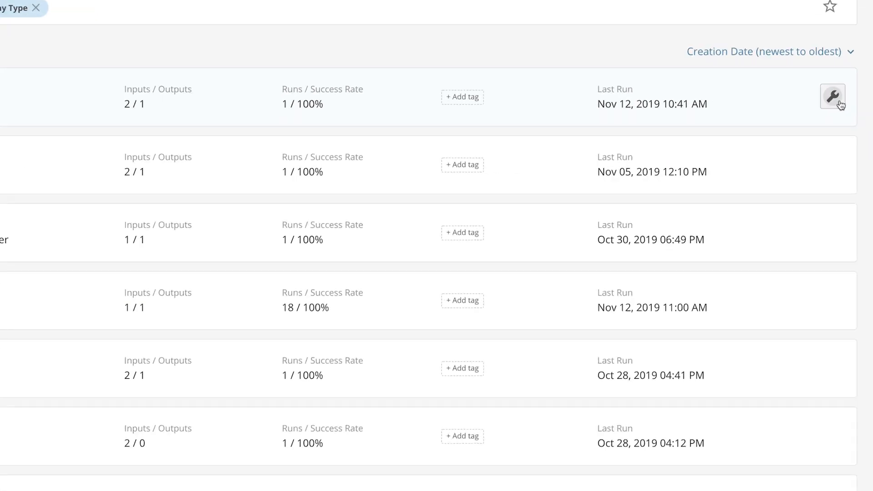
pyautogui.click(839, 103)
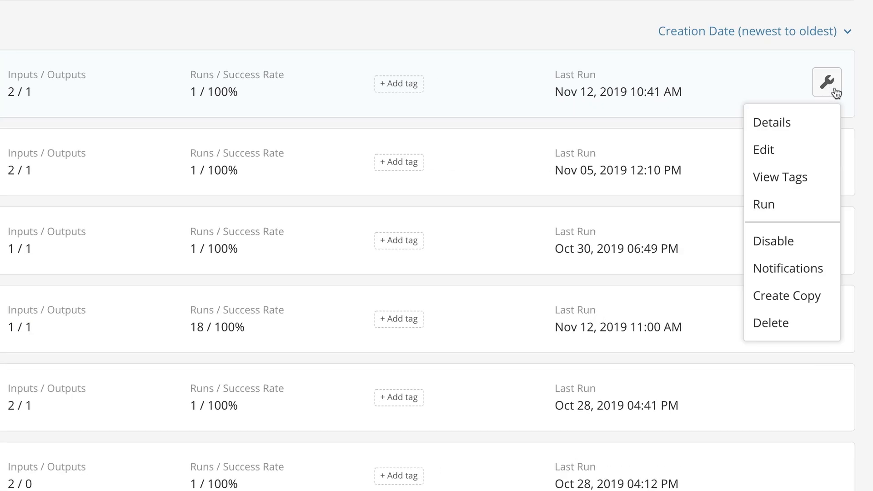
pyautogui.click(773, 128)
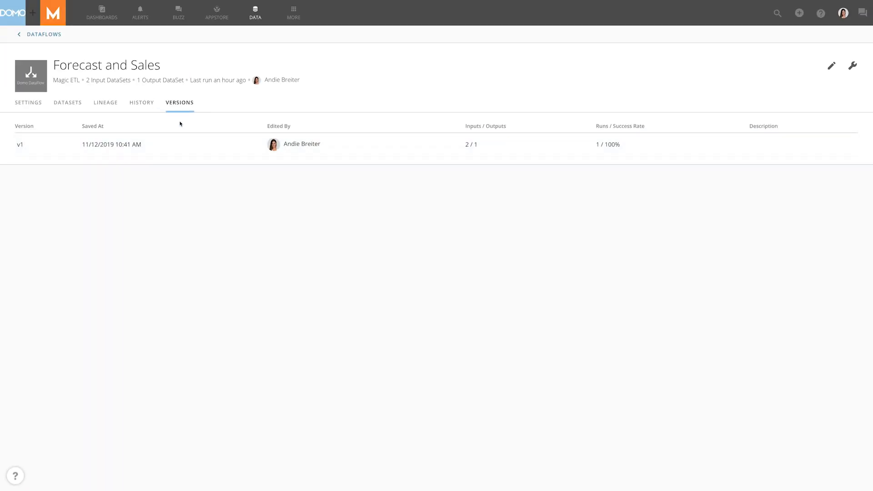
pyautogui.click(152, 108)
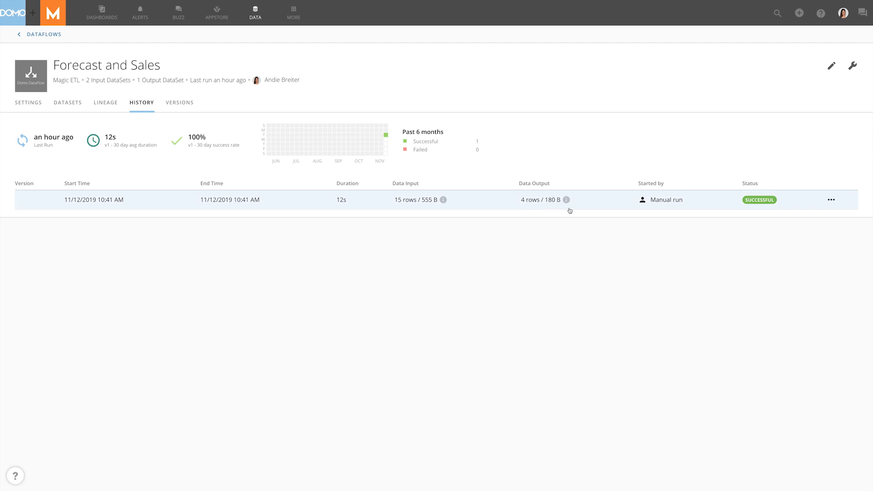
pyautogui.click(185, 105)
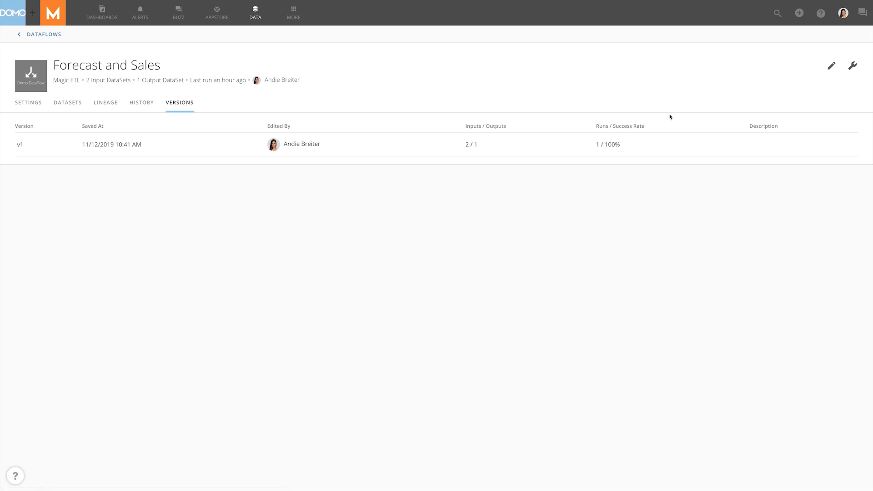
# - Set the DataFlow's email notifications to "Don't send me email notifications for this DataFlow" and save the setting
pyautogui.click(853, 65)
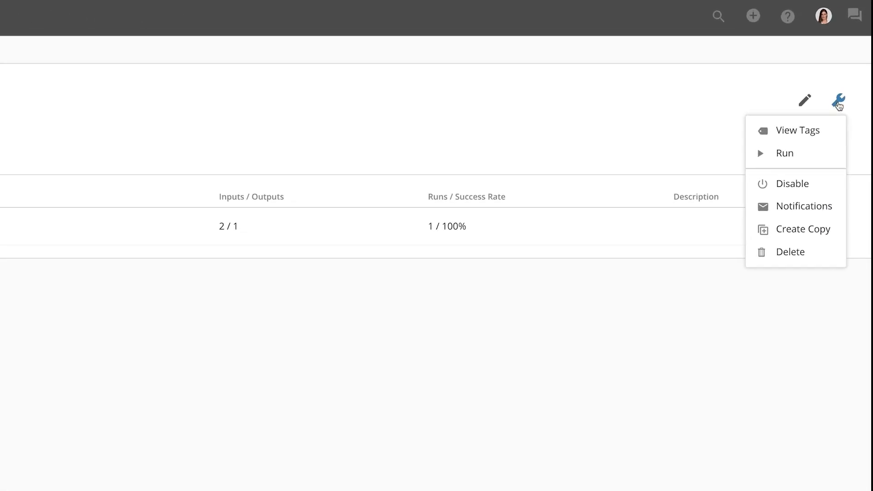
pyautogui.click(806, 206)
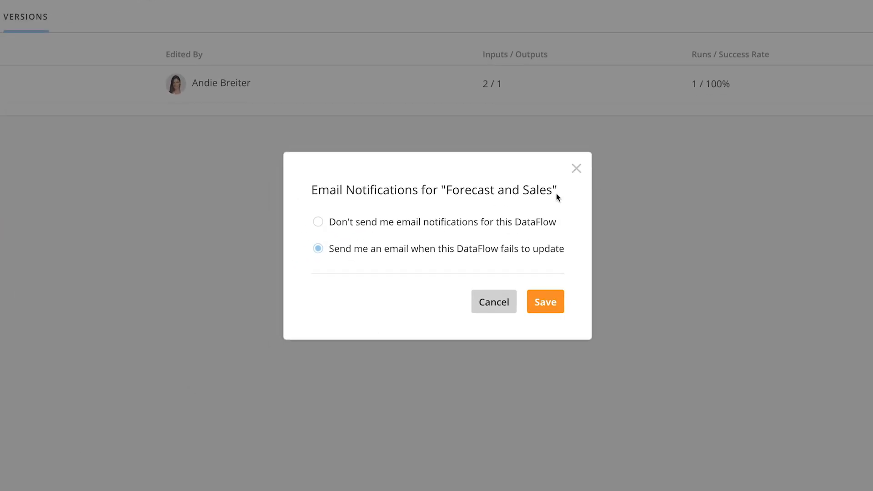
pyautogui.click(498, 222)
pyautogui.click(545, 302)
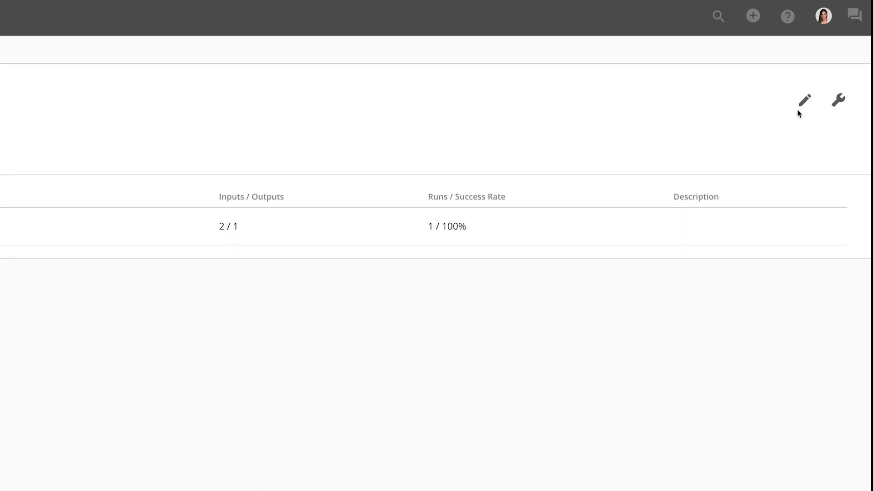
pyautogui.click(837, 101)
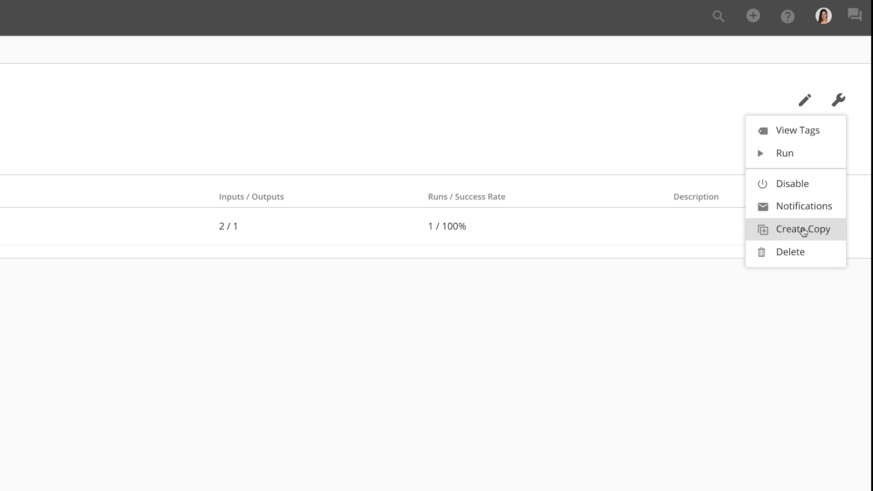
pyautogui.click(214, 373)
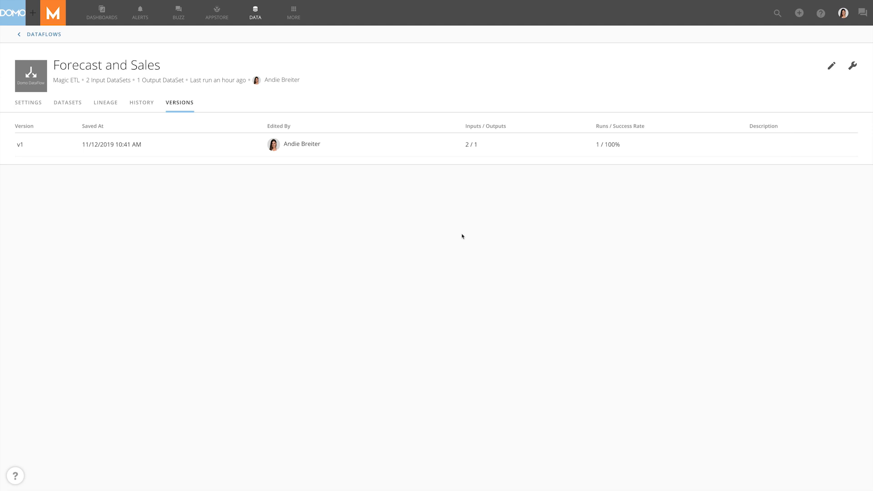